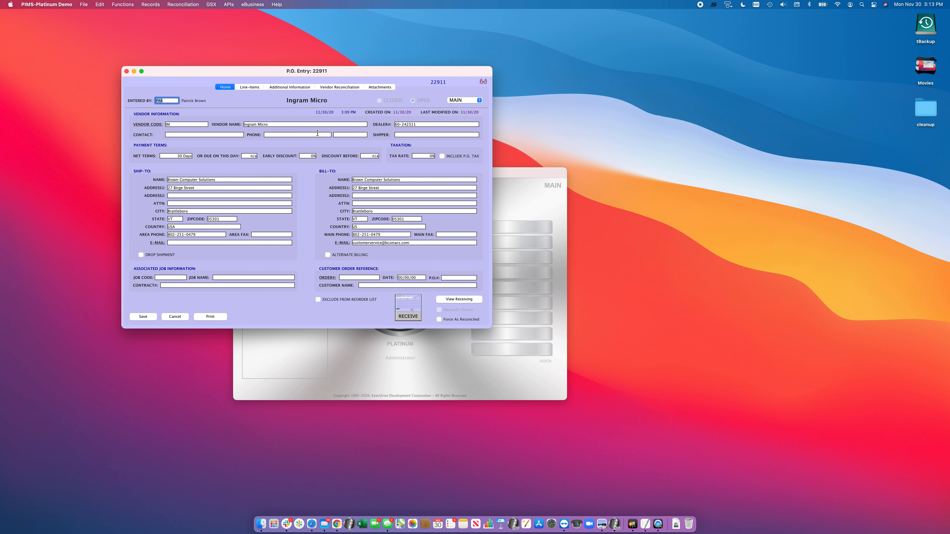
# In the purchase order's vendor reconciliation, enter invoice date 11/16/20 and invoice number 60-75645-11
pyautogui.click(333, 87)
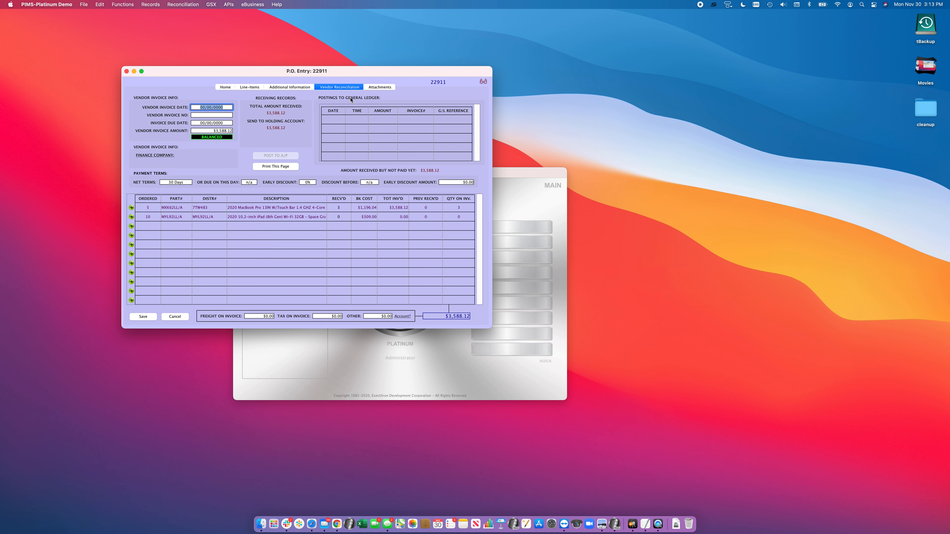
pyautogui.write('11/16/20')
pyautogui.press('Tab')
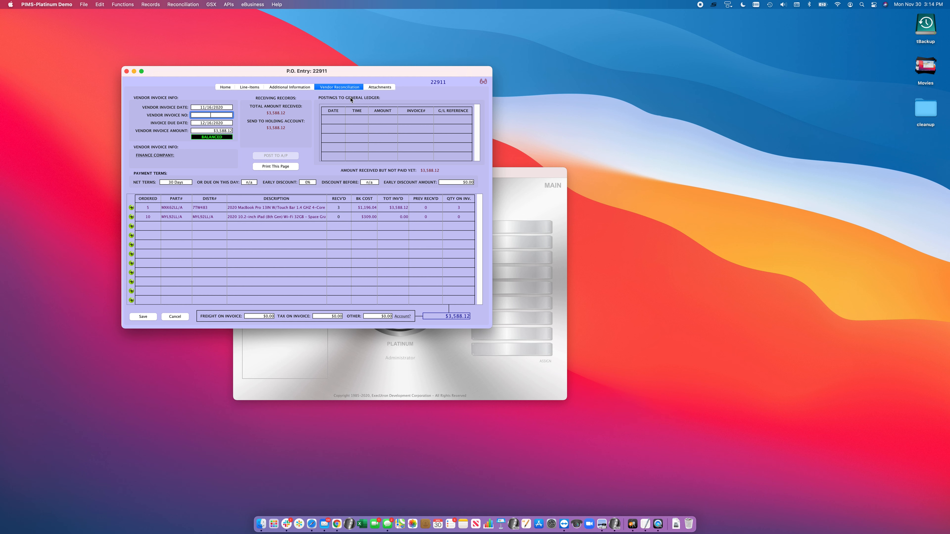
pyautogui.write('60-75645-11')
# Set the vendor invoice amount to $1,198.04
pyautogui.click(213, 130)
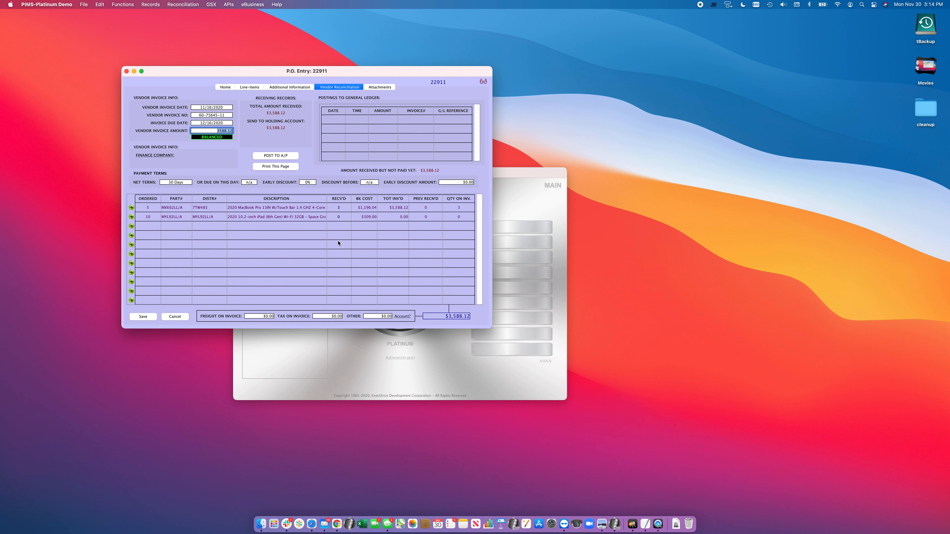
pyautogui.write('1198.04')
pyautogui.press('Tab')
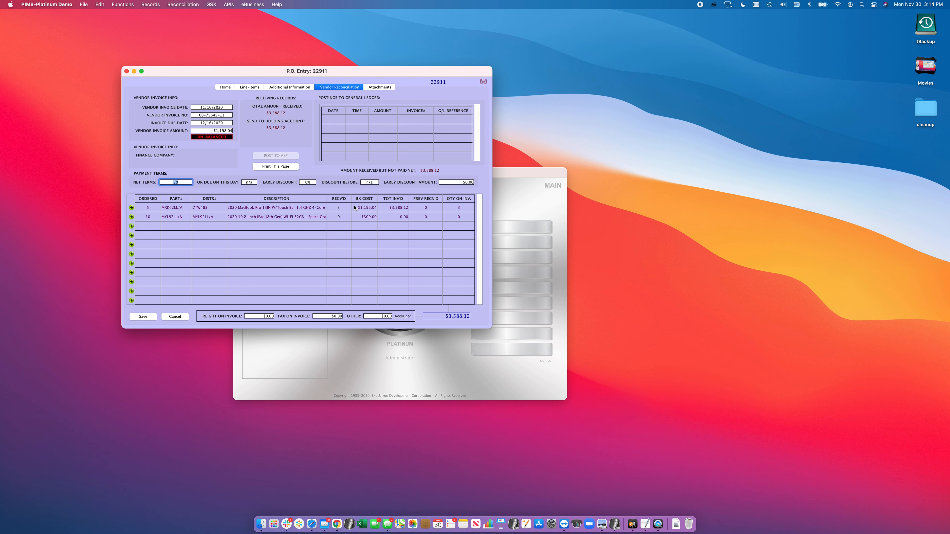
# Enter $2.00 freight on the invoice and set the MacBook Pro line's quantity on invoice to 1
pyautogui.click(259, 317)
pyautogui.press('Tab')
pyautogui.click(454, 209)
pyautogui.write('1')
pyautogui.press('Return')
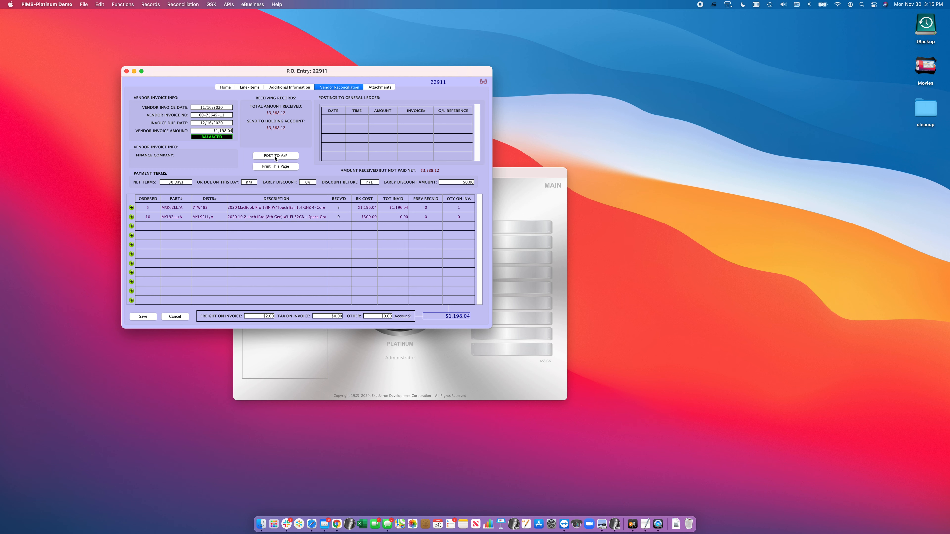
pyautogui.click(157, 155)
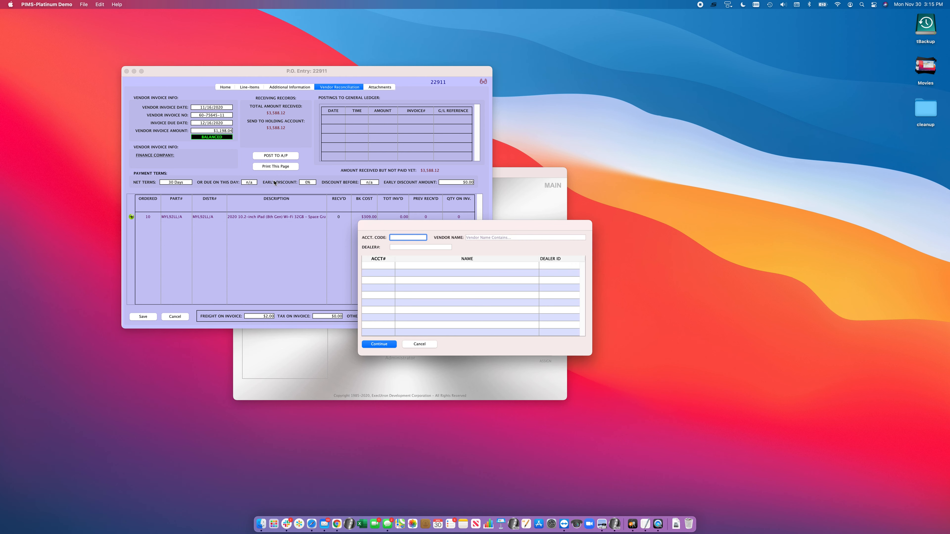
pyautogui.write('am')
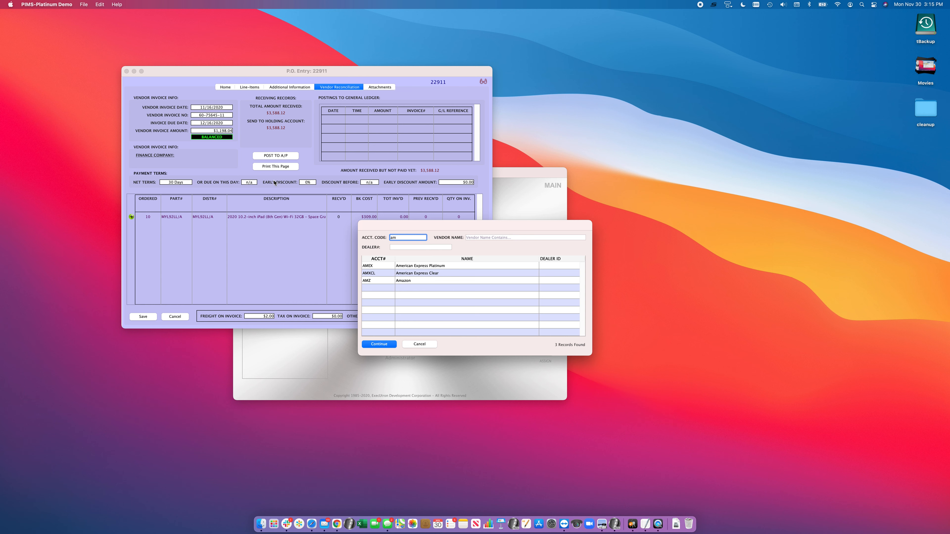
pyautogui.click(414, 345)
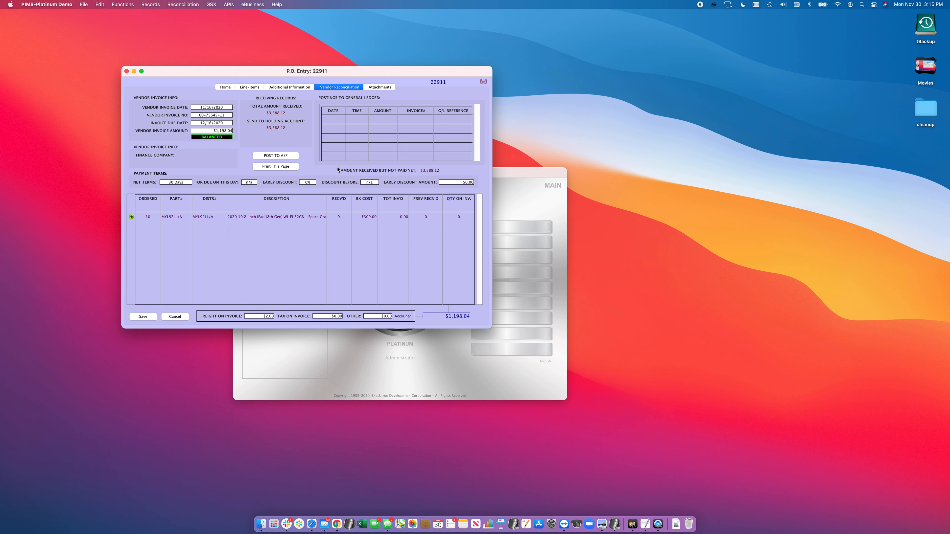
# Post the vendor invoice to accounts payable with the date 11/16/20, without adding a Purchase Journal note
pyautogui.click(268, 156)
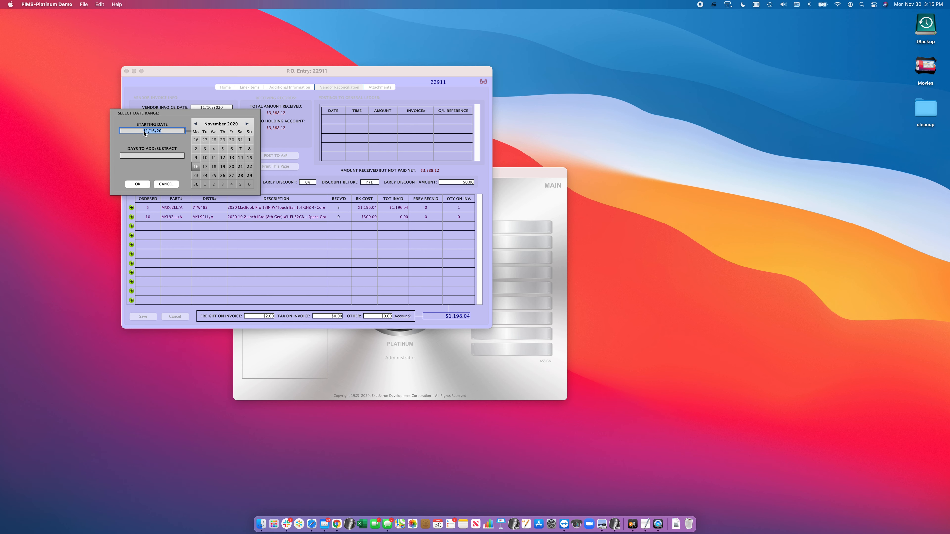
pyautogui.click(139, 184)
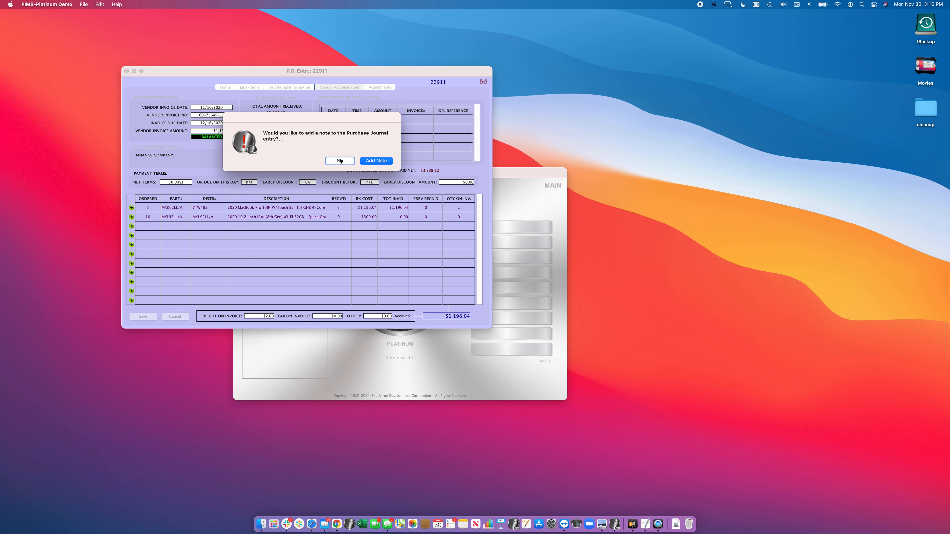
pyautogui.click(338, 161)
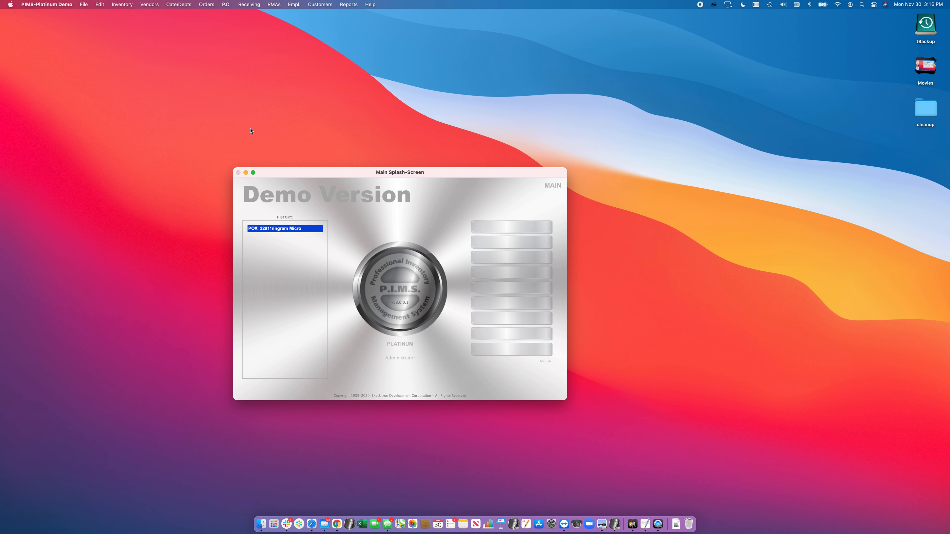
# Open the EDC Accounting module and start a vendor payment made out to Ingram Micro
pyautogui.click(83, 4)
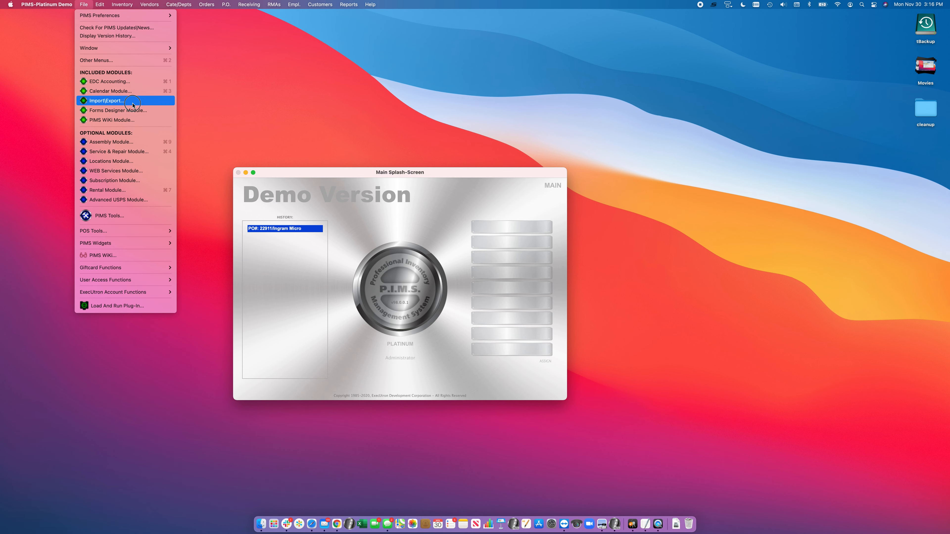
pyautogui.click(157, 82)
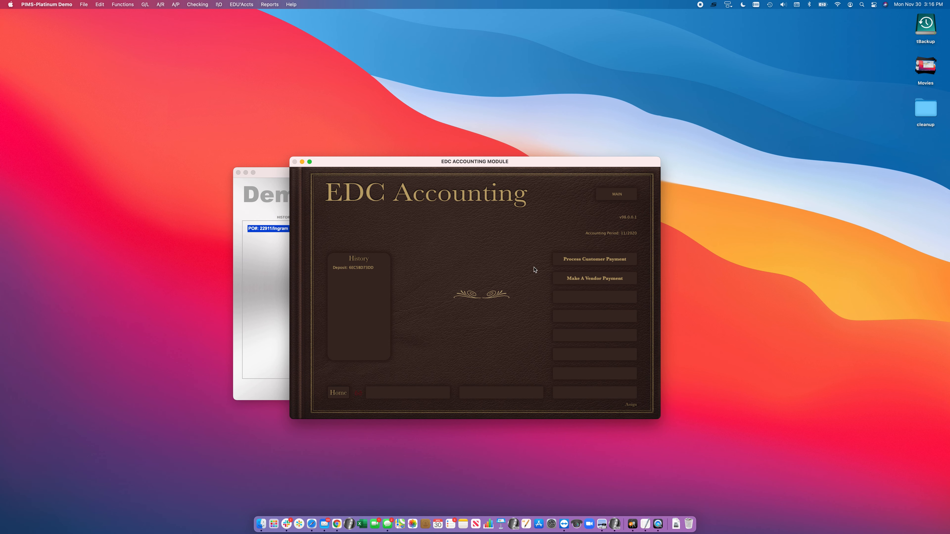
pyautogui.click(599, 277)
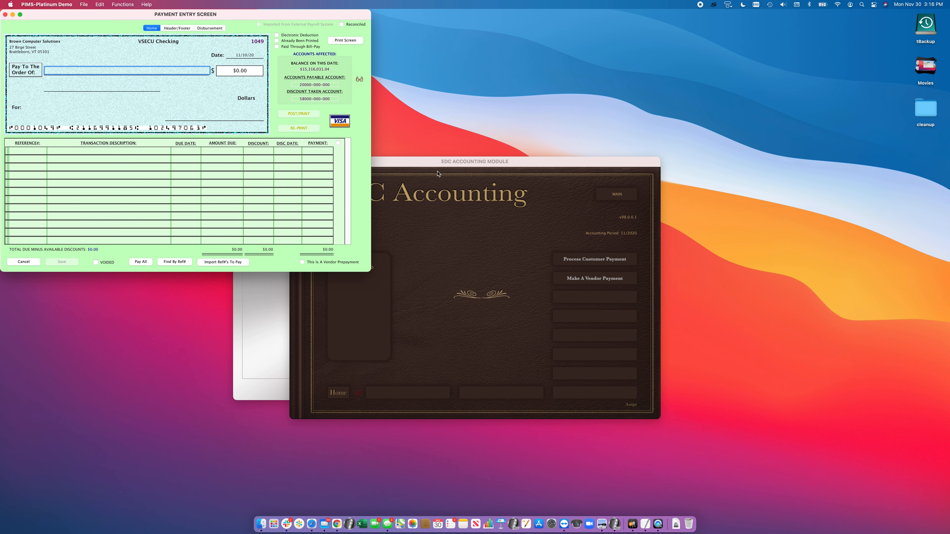
pyautogui.write('ingra')
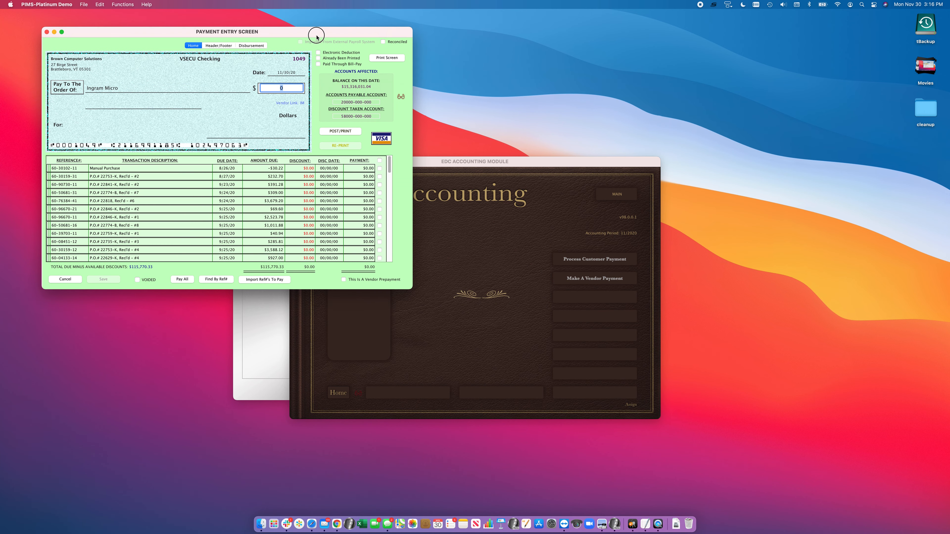
# Mark the invoice 60-75645-11, due 12/16/20, for payment in the list of open items
pyautogui.scroll(-10, 401, 202)
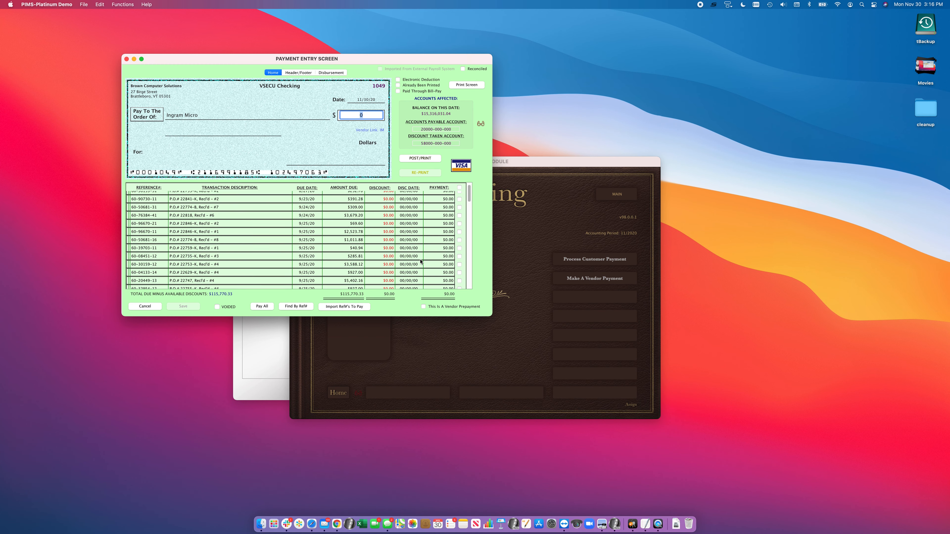
pyautogui.scroll(-10, 420, 261)
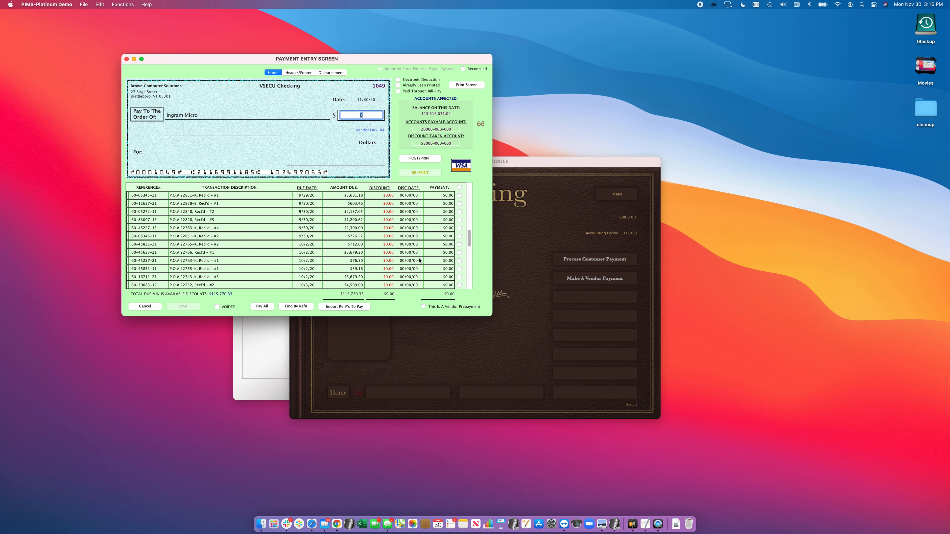
pyautogui.scroll(-10, 420, 260)
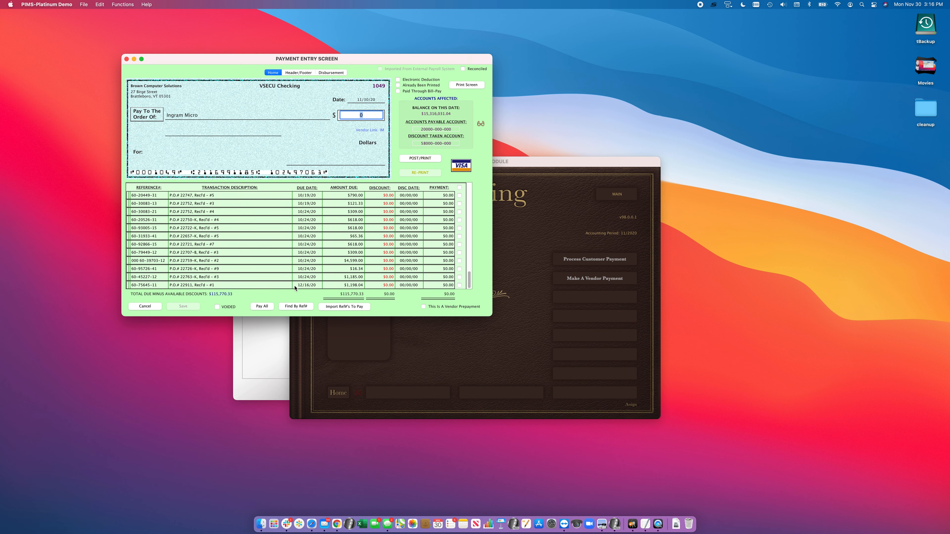
pyautogui.click(460, 286)
pyautogui.click(459, 285)
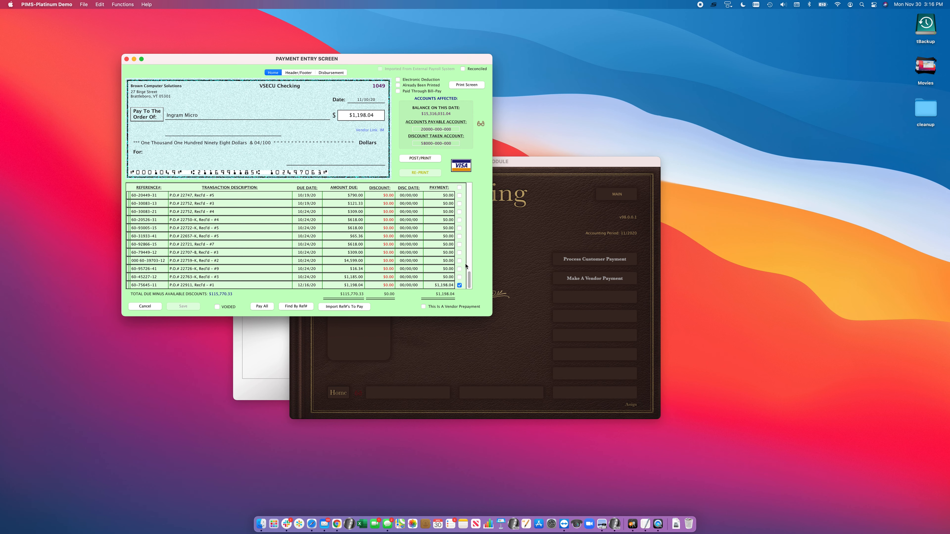
# Select all of the vendor's open items for payoff and mark the payment as Paid Through Bill-Pay
pyautogui.click(270, 308)
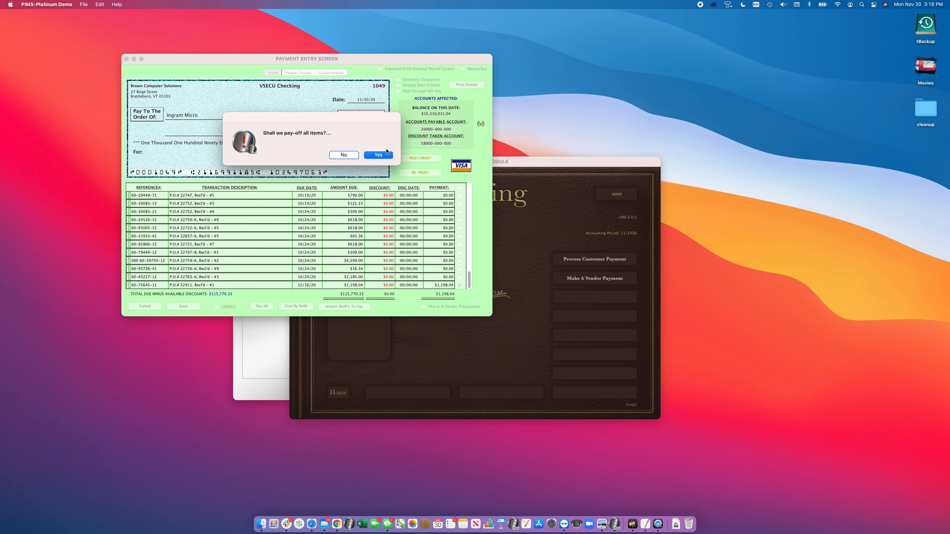
pyautogui.click(383, 154)
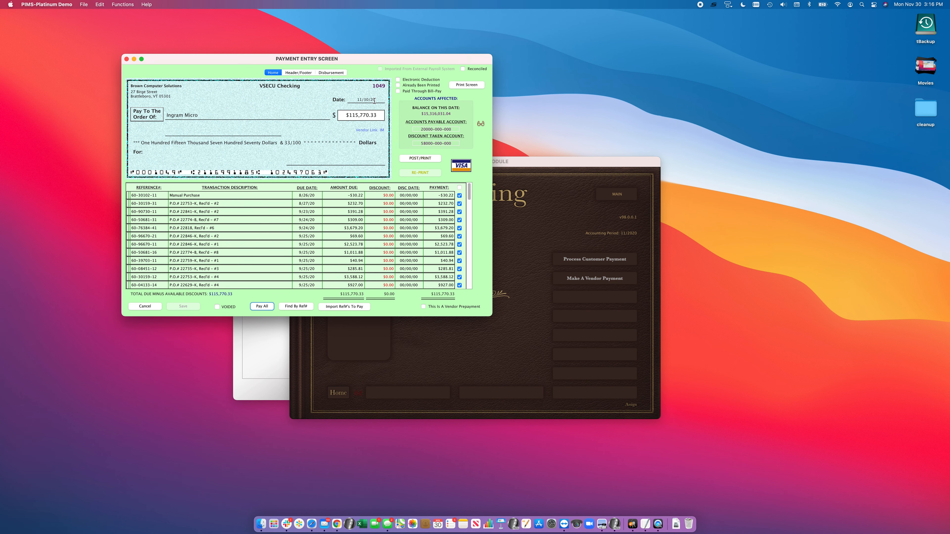
pyautogui.click(398, 91)
# Keep VSECU Checking as the paying account and post the Ingram Micro payment
pyautogui.click(293, 89)
pyautogui.click(362, 94)
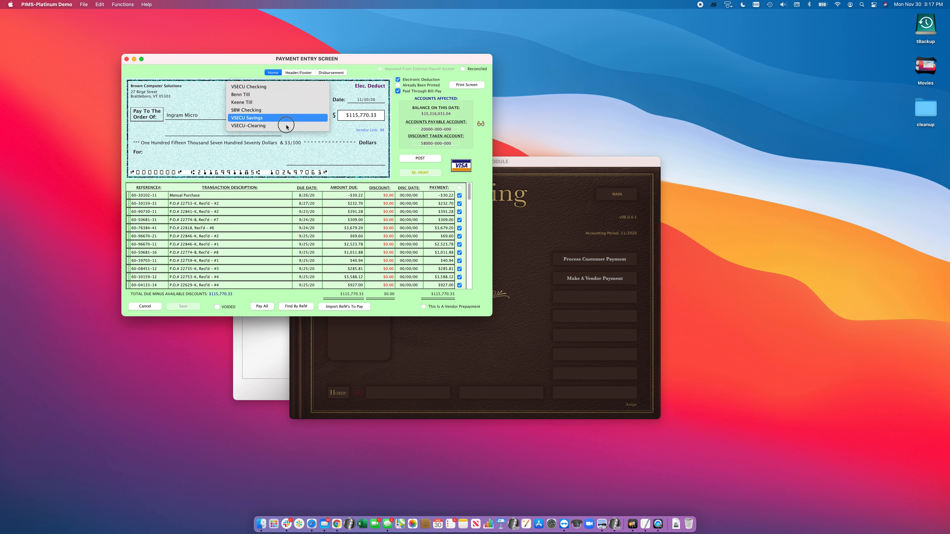
pyautogui.moveTo(362, 92)
pyautogui.mouseDown()
pyautogui.moveTo(340, 120)
pyautogui.moveTo(352, 98)
pyautogui.mouseUp()
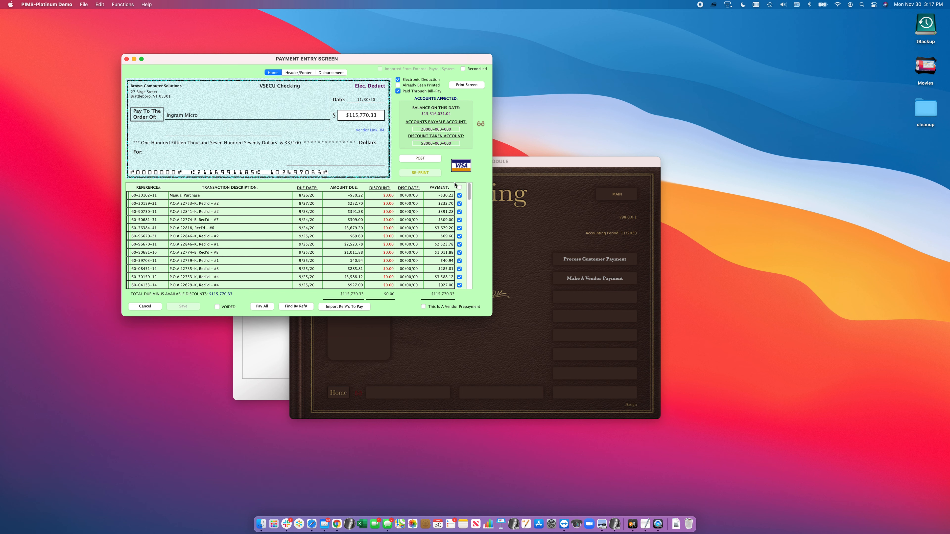
pyautogui.click(420, 159)
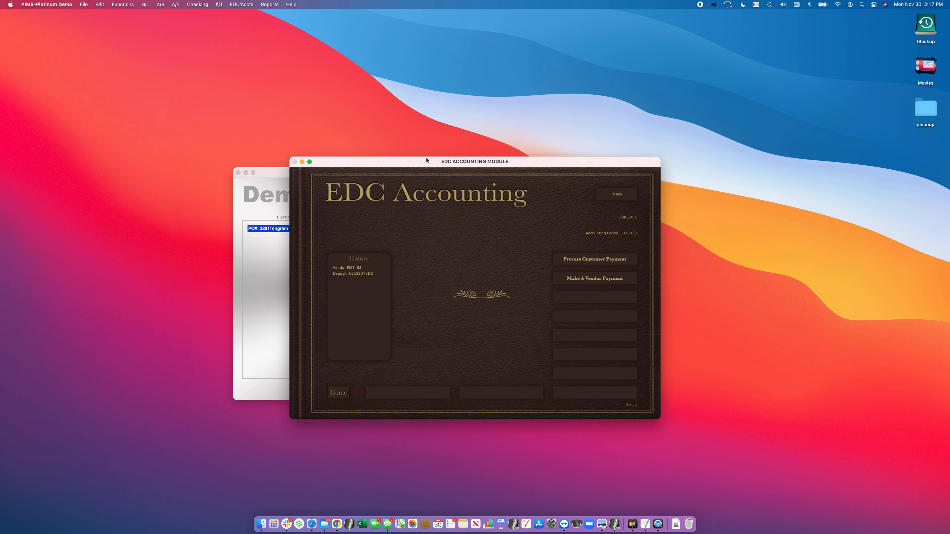